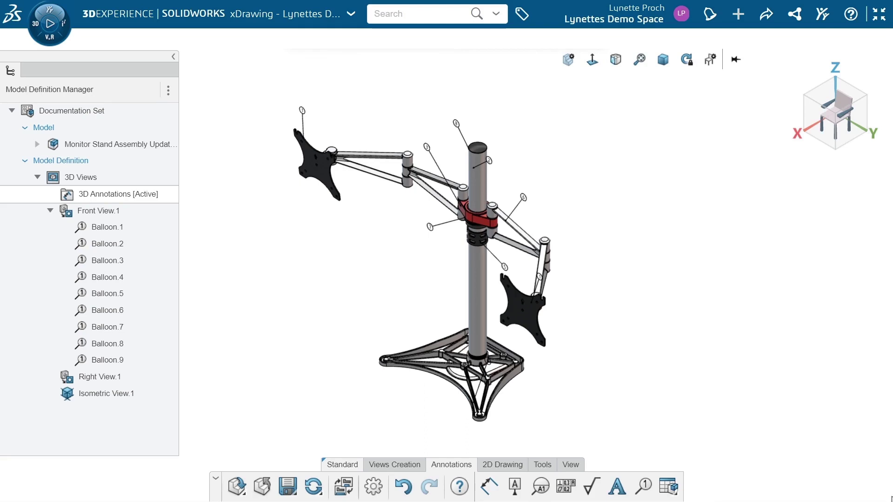
# Activate Front View.1 of the monitor stand, with its nine balloons, from the tree.
pyautogui.click(120, 214)
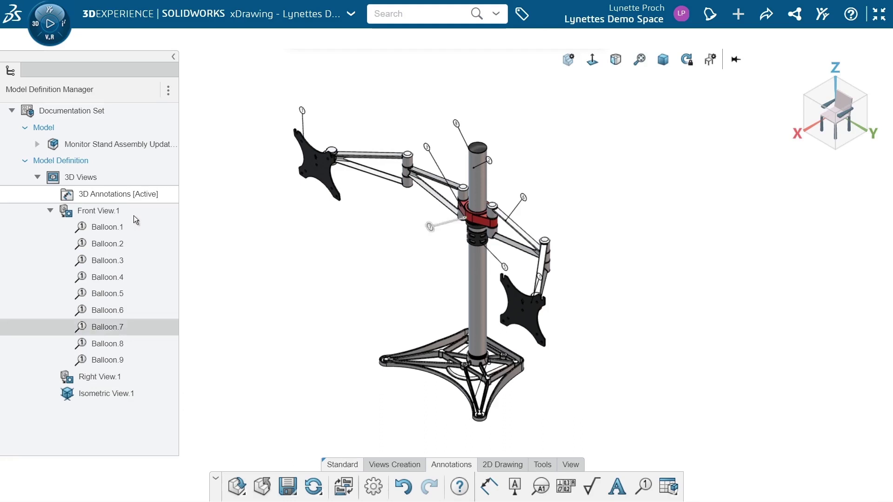
pyautogui.doubleClick(104, 211)
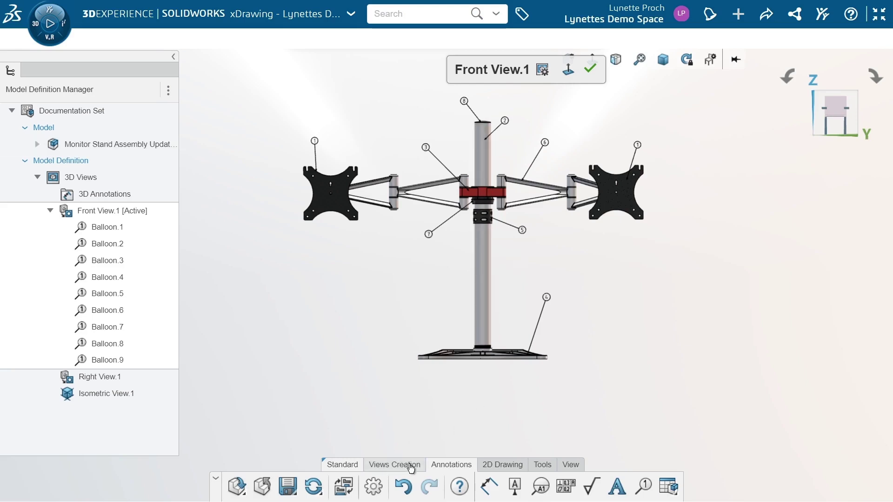
# Create Sheet.1 on the 2D Drawing tab in standard A4 format with Landscape layout.
pyautogui.click(507, 465)
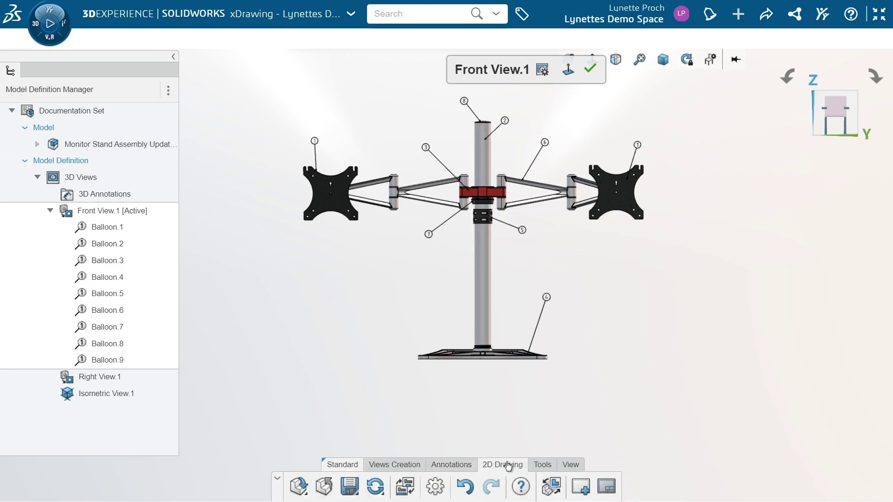
pyautogui.click(580, 494)
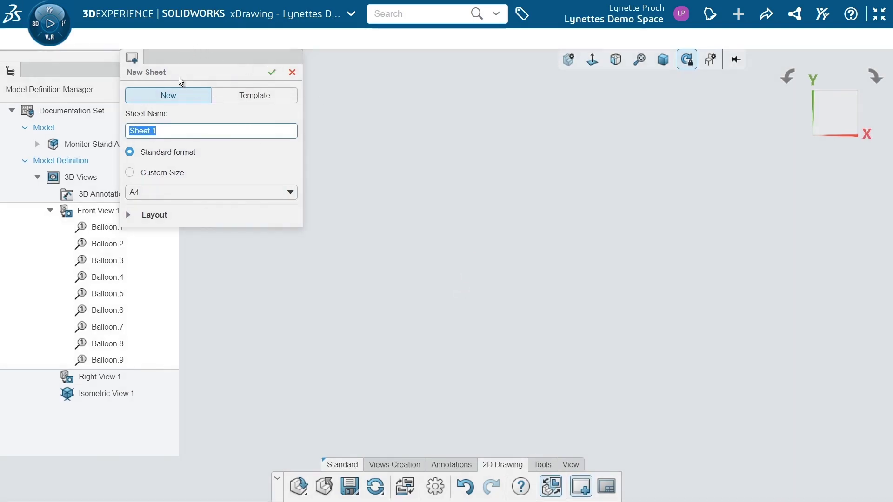
pyautogui.click(171, 173)
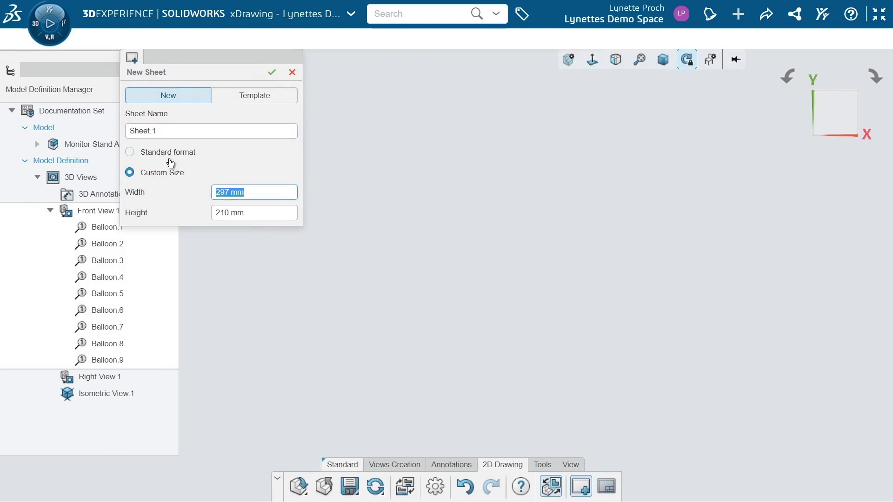
pyautogui.click(171, 153)
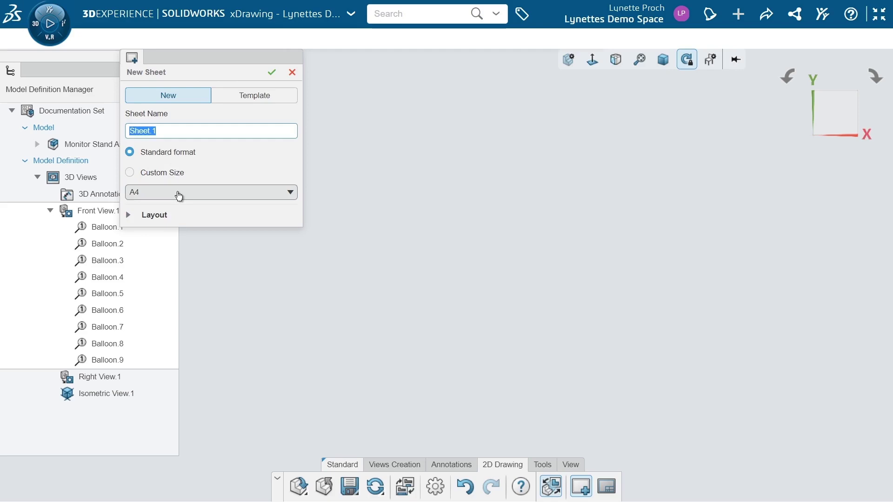
pyautogui.click(184, 224)
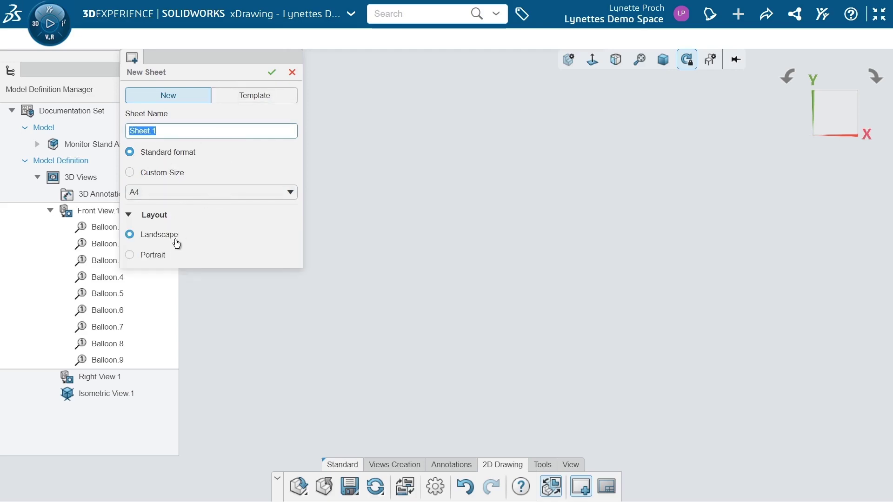
pyautogui.click(272, 72)
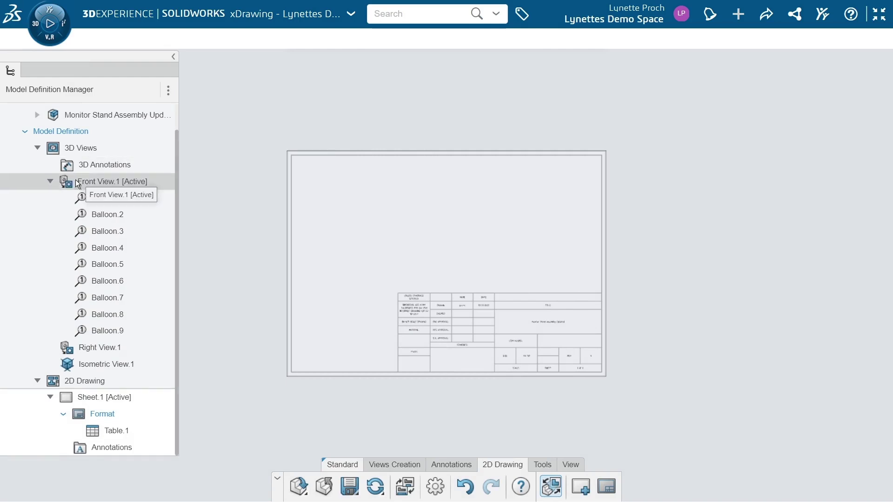
# Place Front View.1 in the upper left of Sheet.1, then zoom and pan to check it.
pyautogui.moveTo(79, 182); pyautogui.dragTo(340, 219)
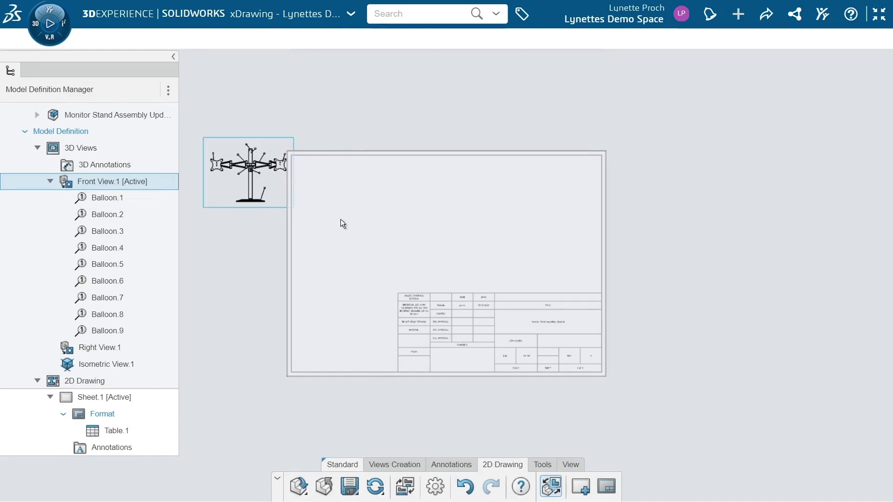
pyautogui.click(340, 219)
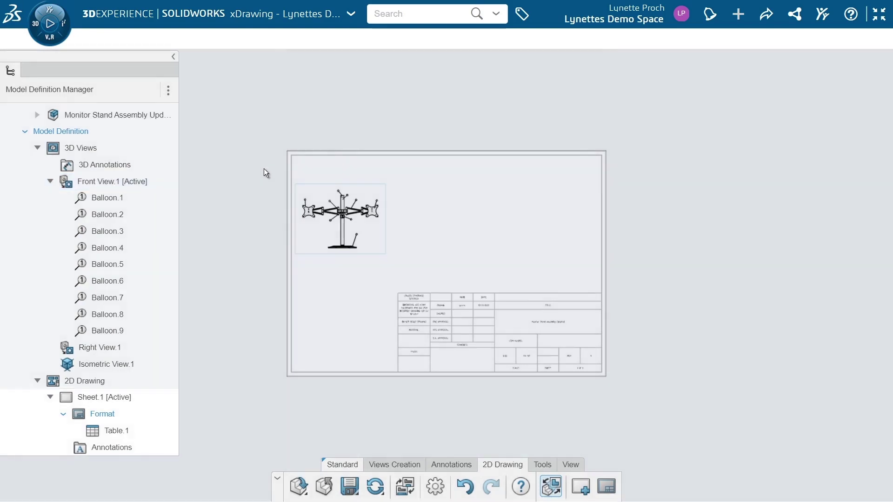
pyautogui.scroll(5, 326, 226)
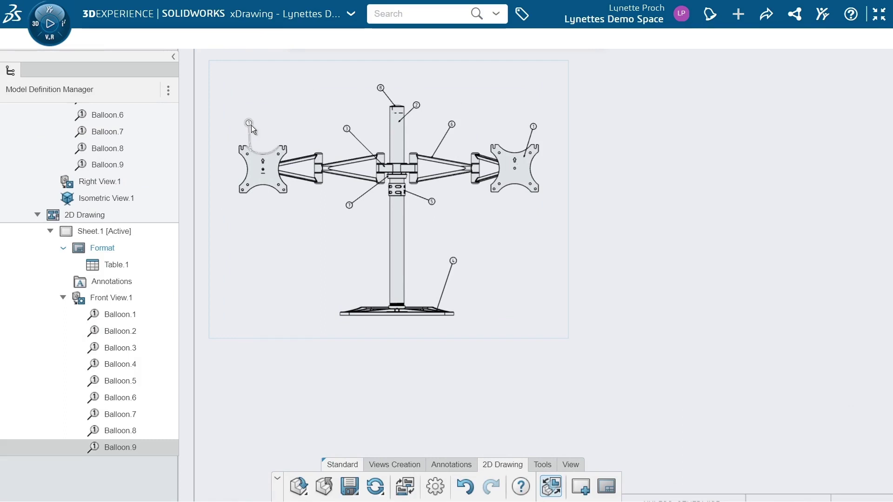
pyautogui.scroll(1, 536, 240)
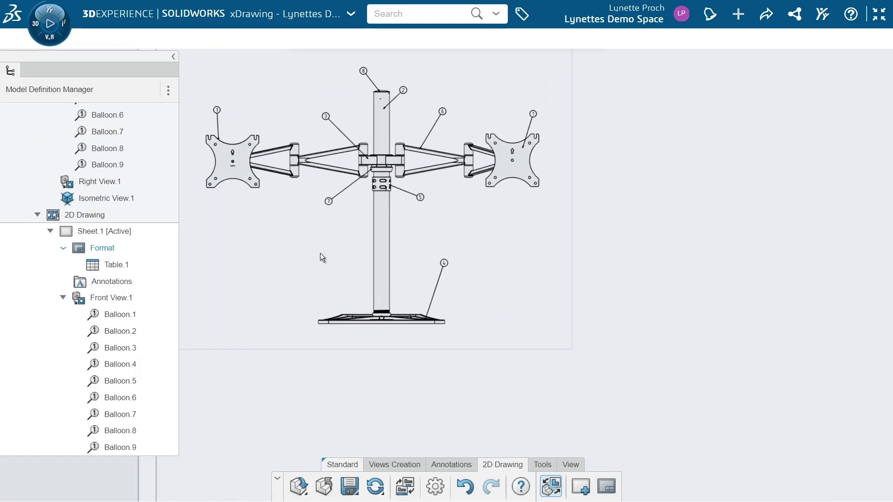
pyautogui.scroll(-5, 395, 227)
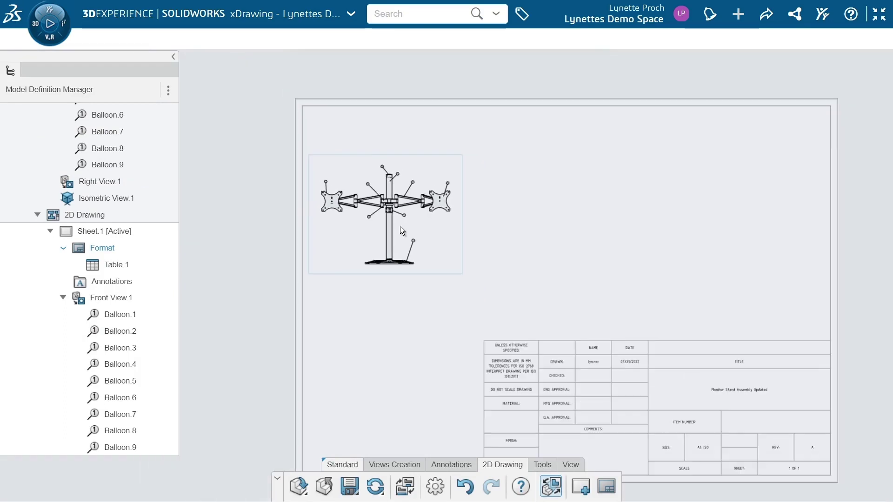
pyautogui.moveTo(531, 228); pyautogui.dragTo(450, 200, button='middle')
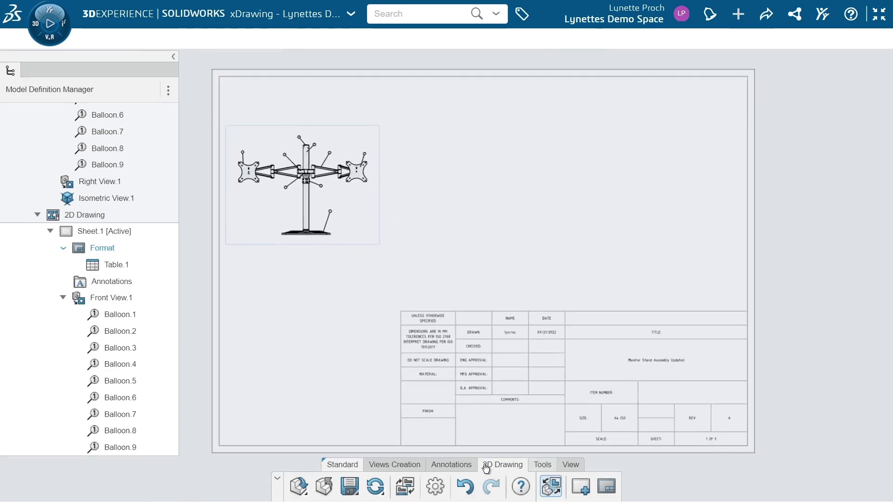
# Insert a Bill of Materials table from the Annotations tab with its anchor point set to Upper Right.
pyautogui.click(465, 465)
pyautogui.click(672, 497)
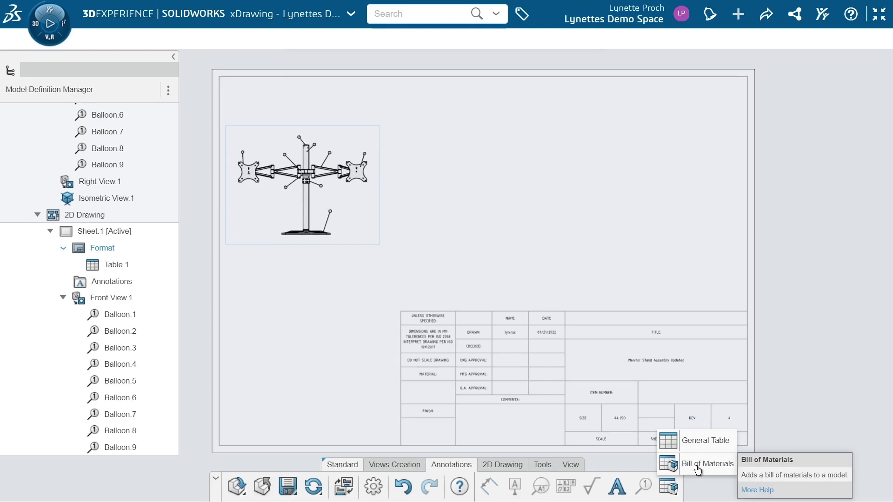
pyautogui.click(697, 466)
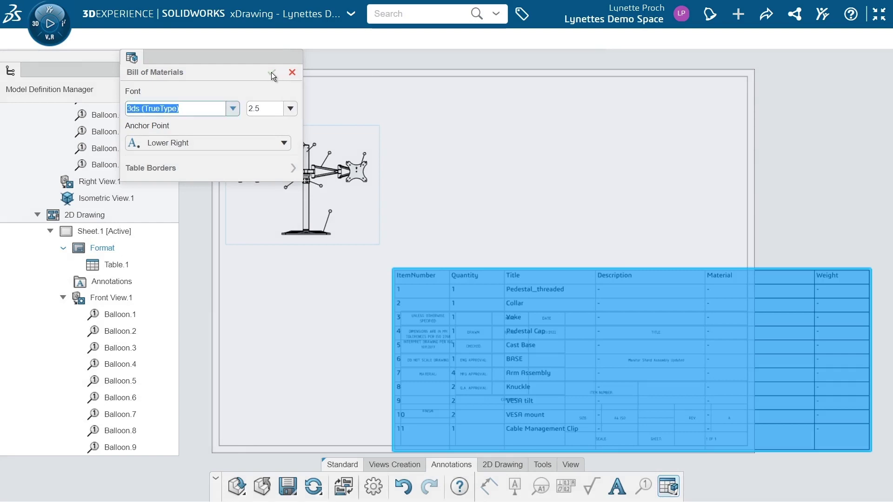
pyautogui.click(274, 144)
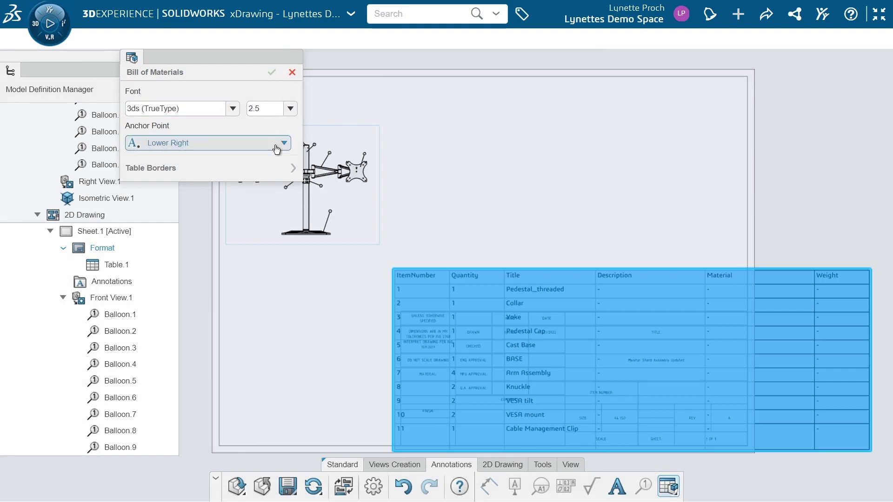
pyautogui.click(240, 185)
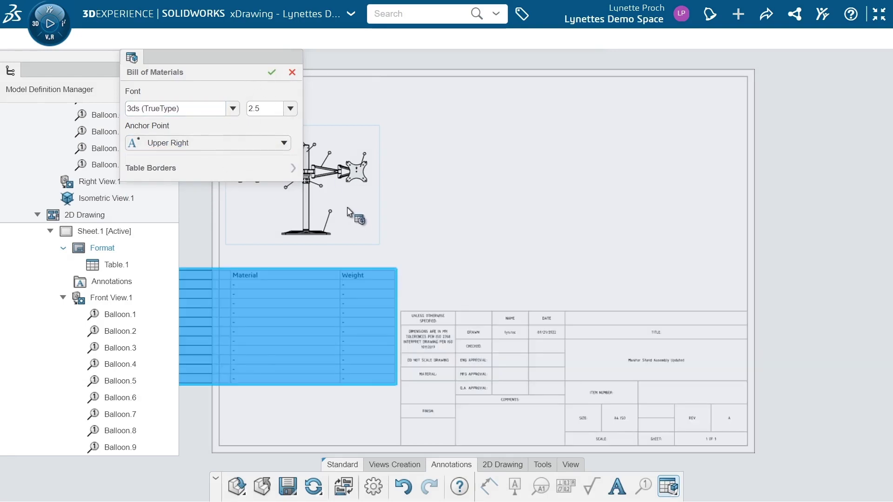
pyautogui.click(272, 74)
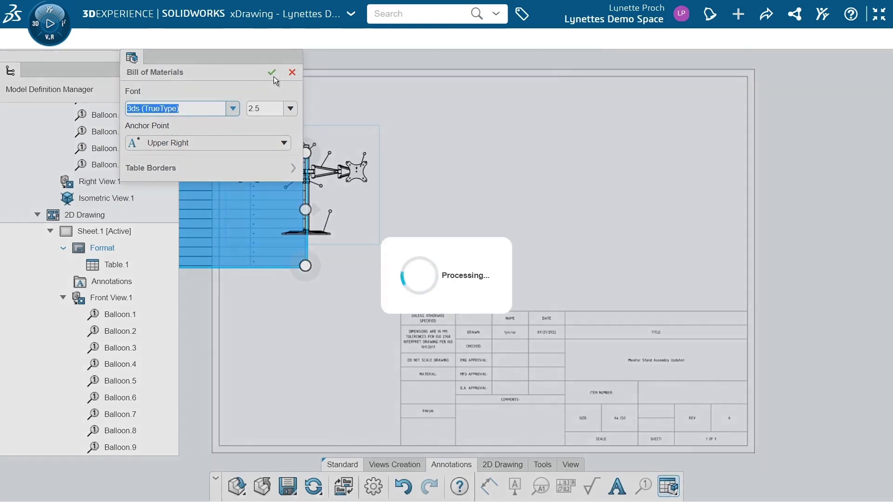
# Move the BOM table to the top of the sheet.
pyautogui.scroll(2, 361, 250)
pyautogui.scroll(-2, 362, 250)
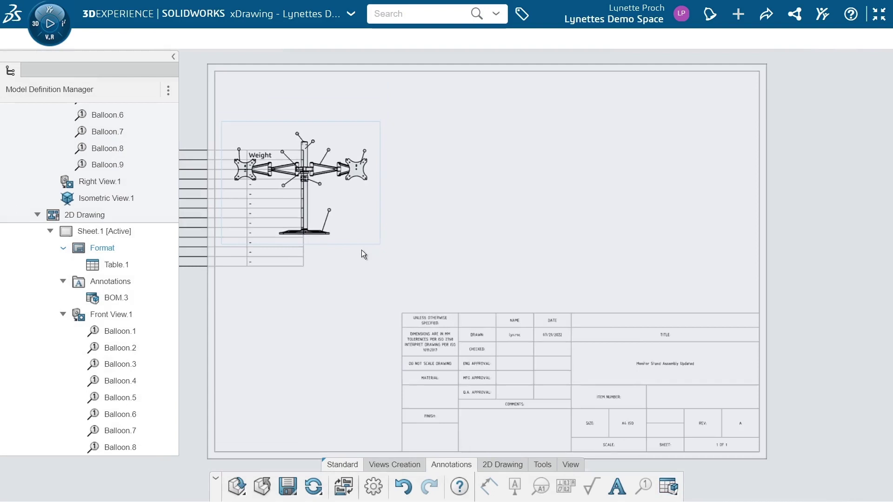
pyautogui.scroll(-2, 309, 219)
pyautogui.moveTo(236, 194); pyautogui.dragTo(606, 142)
# Move the front view down below the BOM table.
pyautogui.click(372, 230)
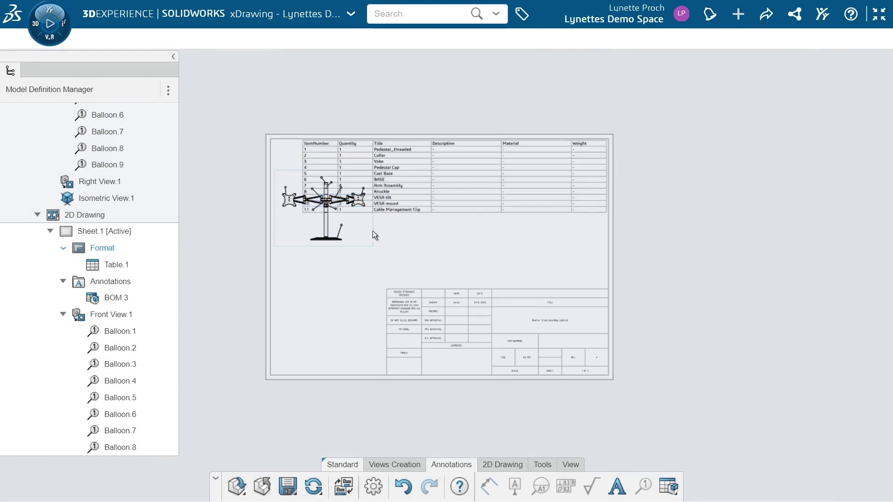
pyautogui.moveTo(372, 231); pyautogui.dragTo(381, 280)
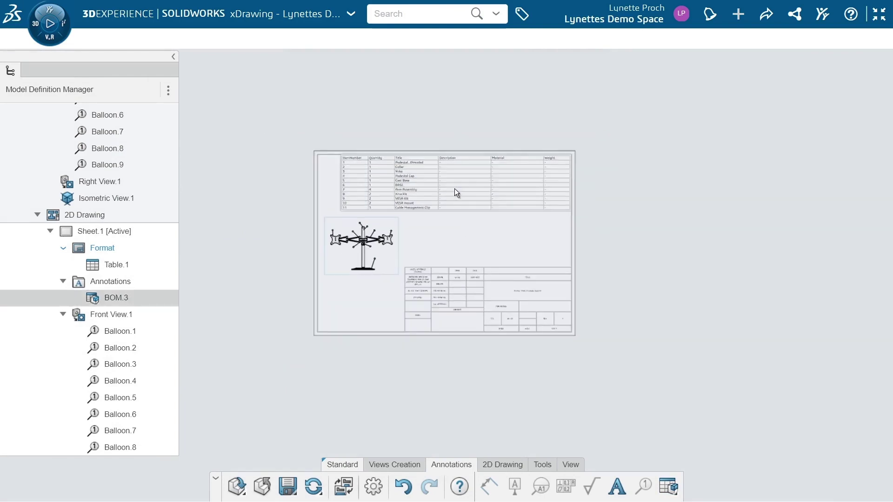
pyautogui.scroll(5, 454, 188)
pyautogui.scroll(3, 377, 217)
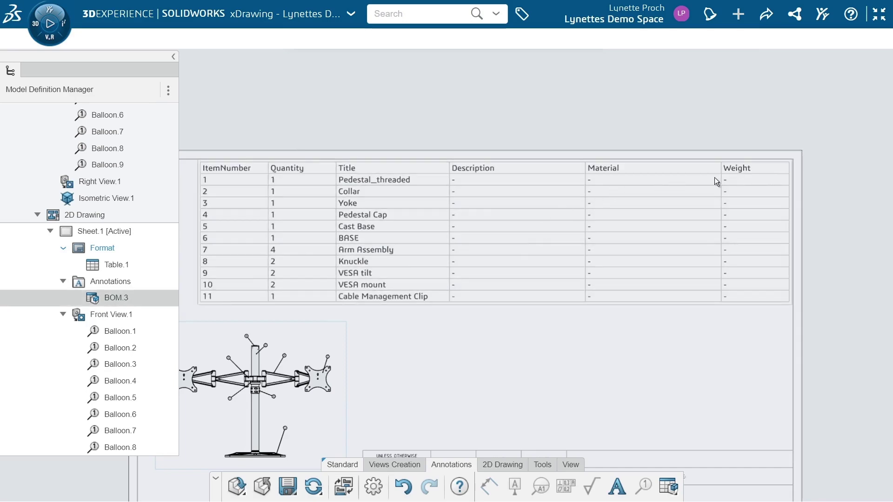
# Open the BOM in the table cell editor and dock the editor beside the drawing.
pyautogui.doubleClick(376, 177)
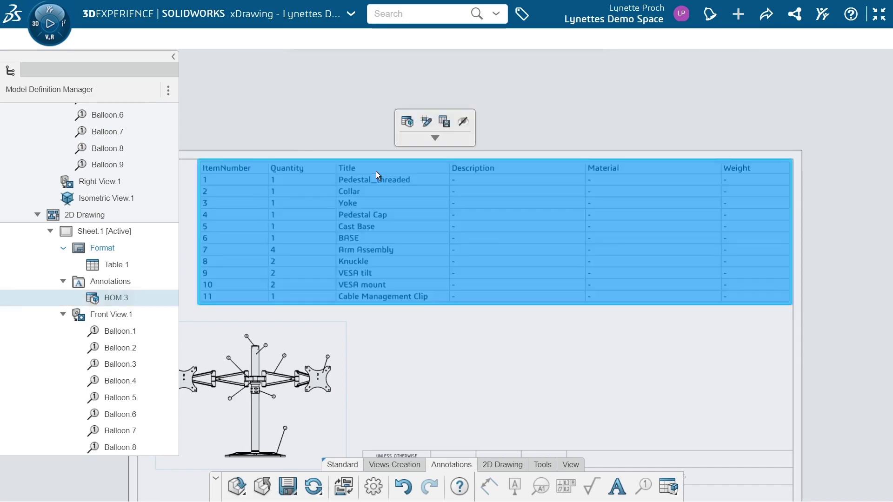
pyautogui.click(463, 167)
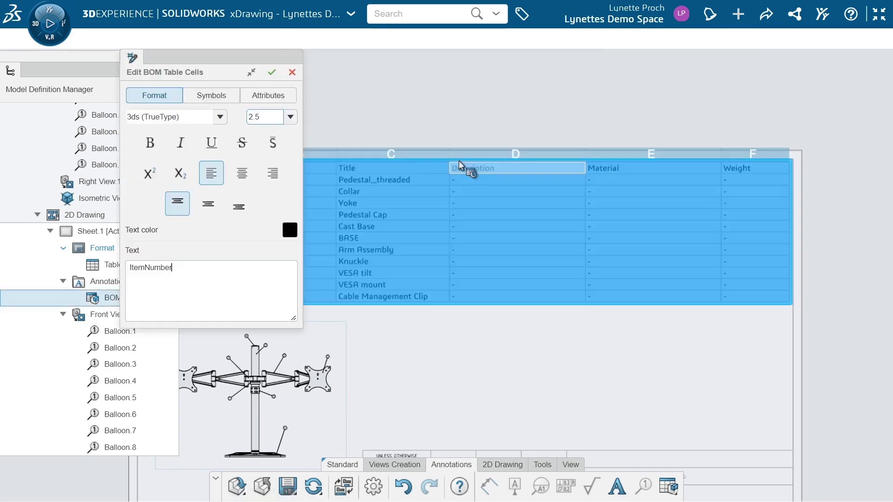
pyautogui.click(393, 172)
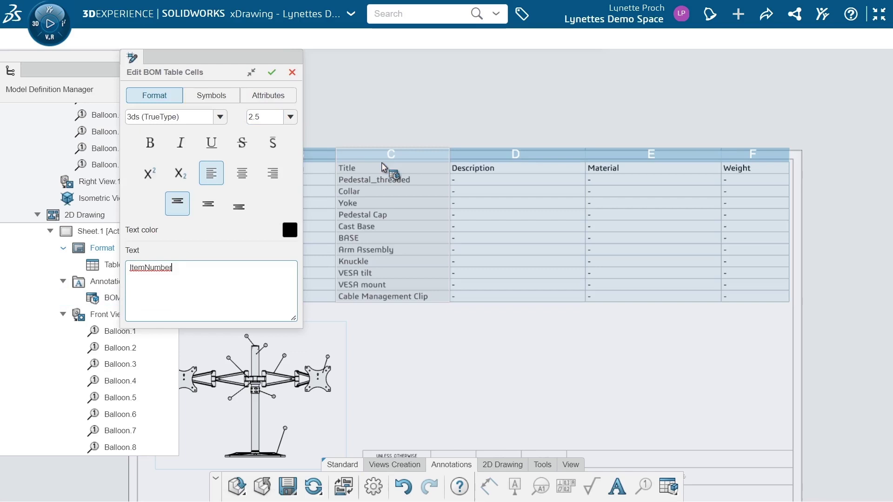
pyautogui.moveTo(217, 61); pyautogui.dragTo(78, 83)
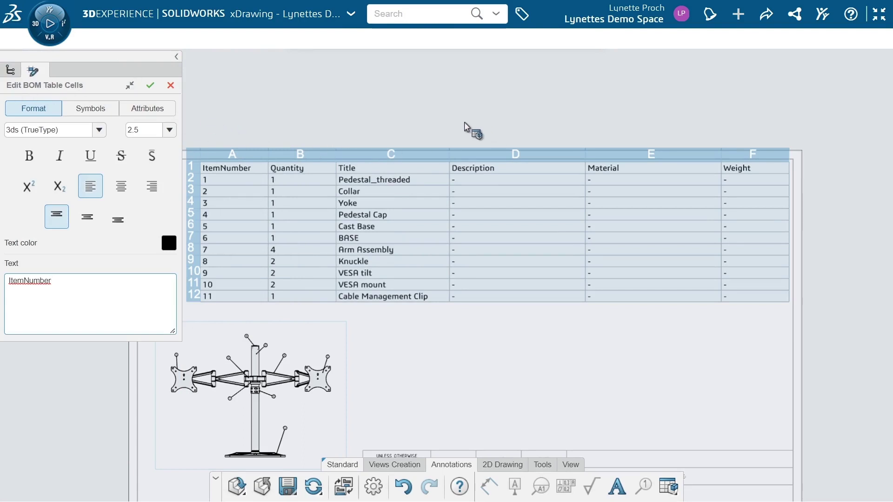
# Delete the Weight and Material columns from the BOM.
pyautogui.click(289, 152)
pyautogui.click(510, 152)
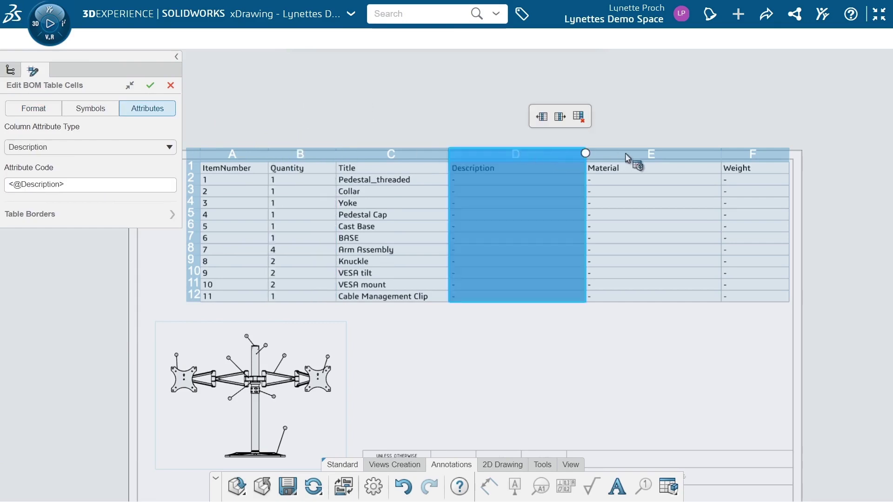
pyautogui.click(635, 154)
pyautogui.click(750, 157)
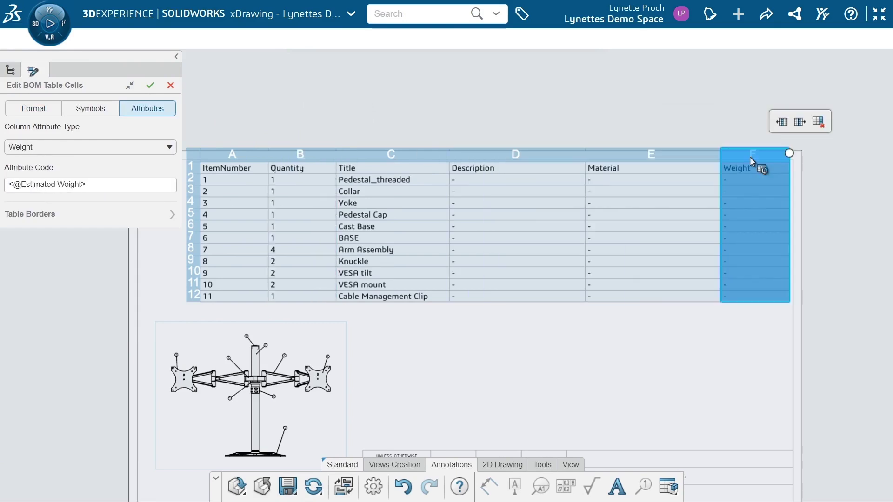
pyautogui.click(819, 121)
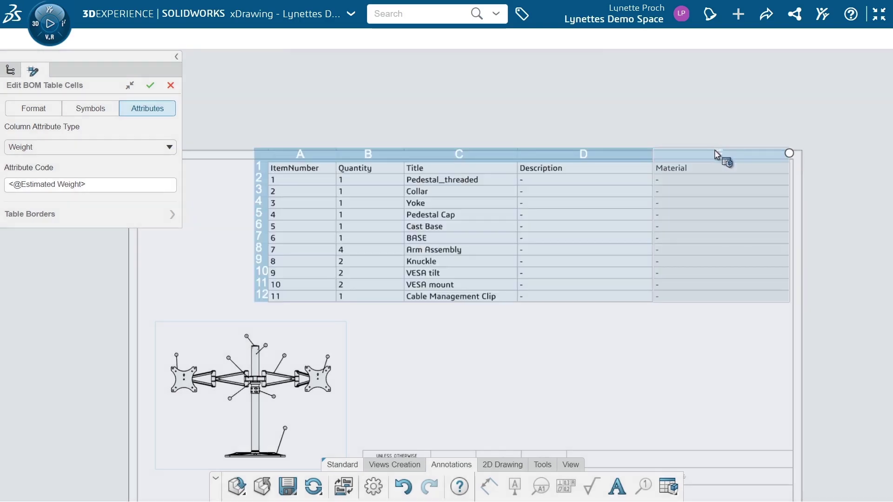
pyautogui.click(715, 152)
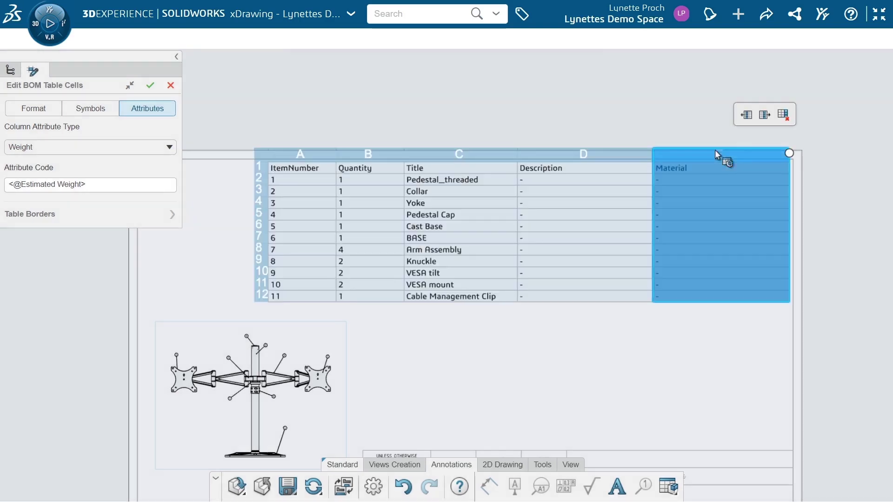
pyautogui.click(785, 117)
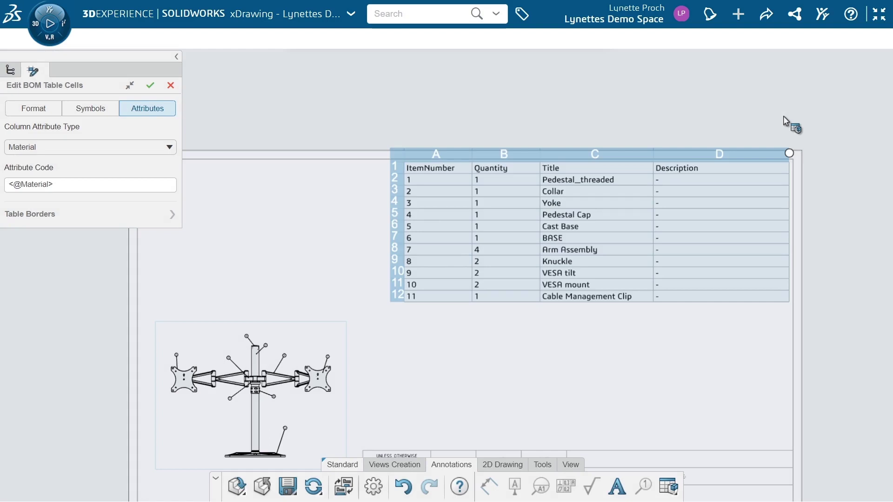
# Change the Description column's attribute type to Collaborative Space and close the BOM editor.
pyautogui.click(696, 155)
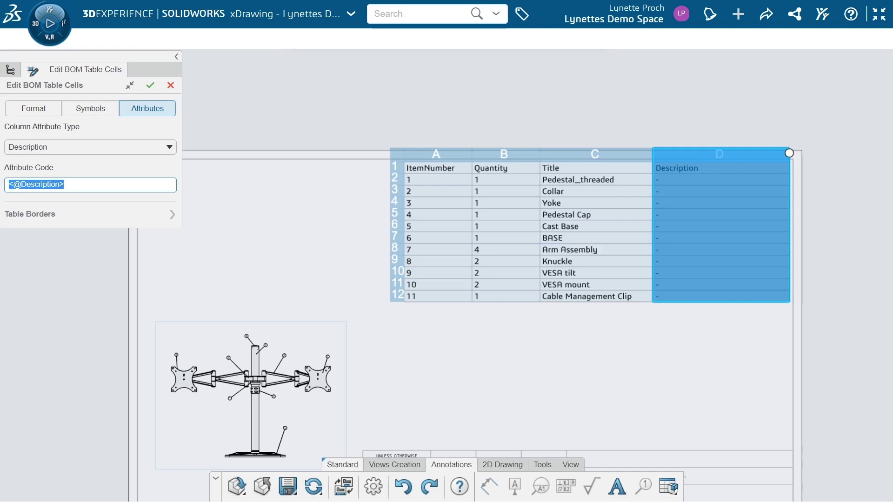
pyautogui.click(168, 148)
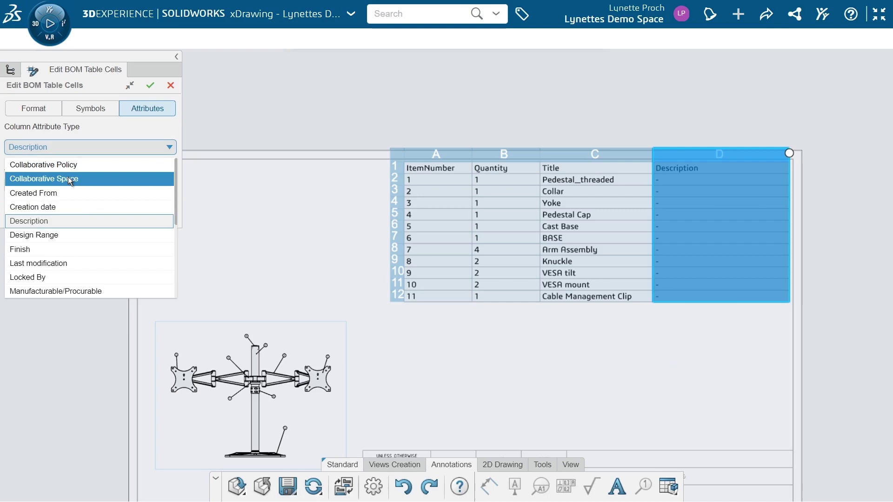
pyautogui.scroll(-3, 68, 177)
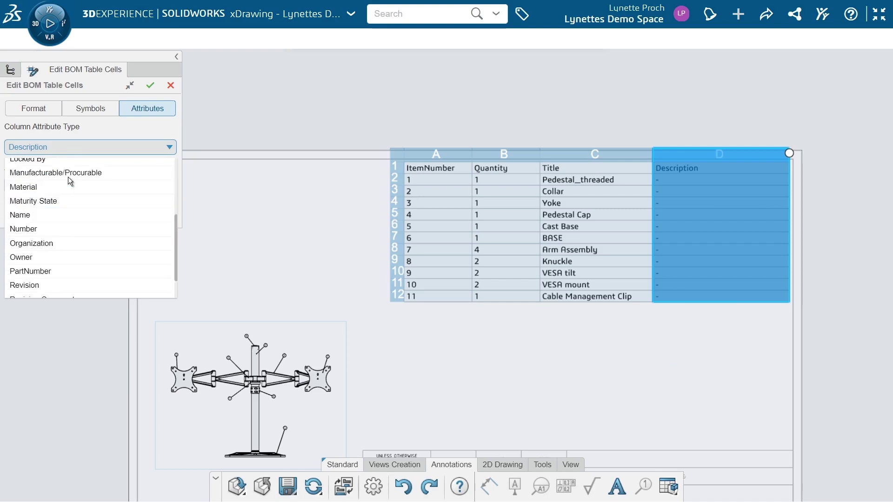
pyautogui.scroll(-1, 86, 240)
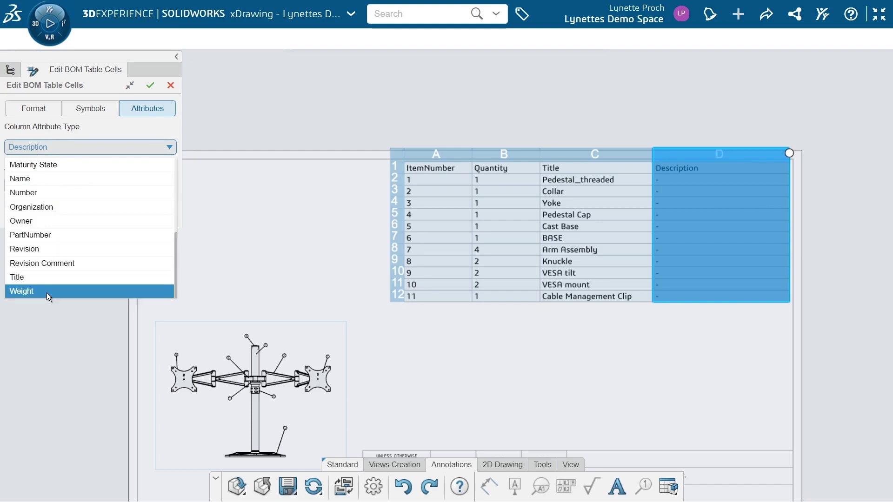
pyautogui.scroll(3, 46, 292)
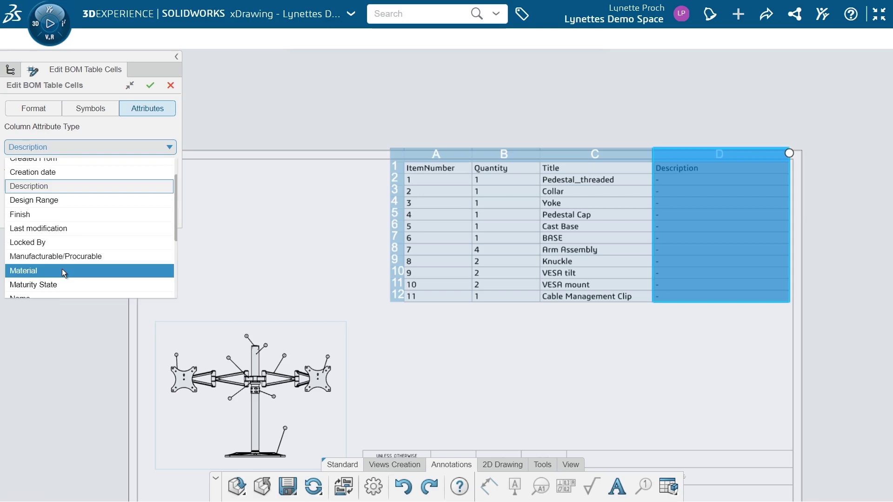
pyautogui.scroll(1, 65, 274)
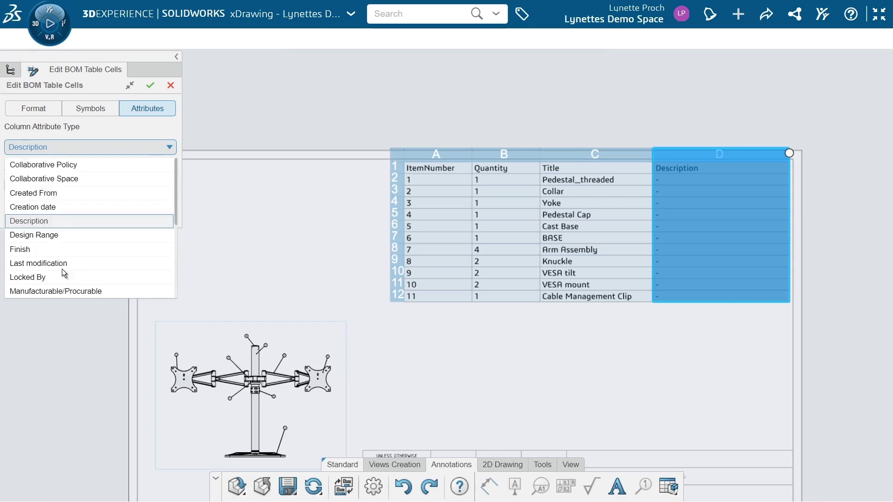
pyautogui.click(83, 180)
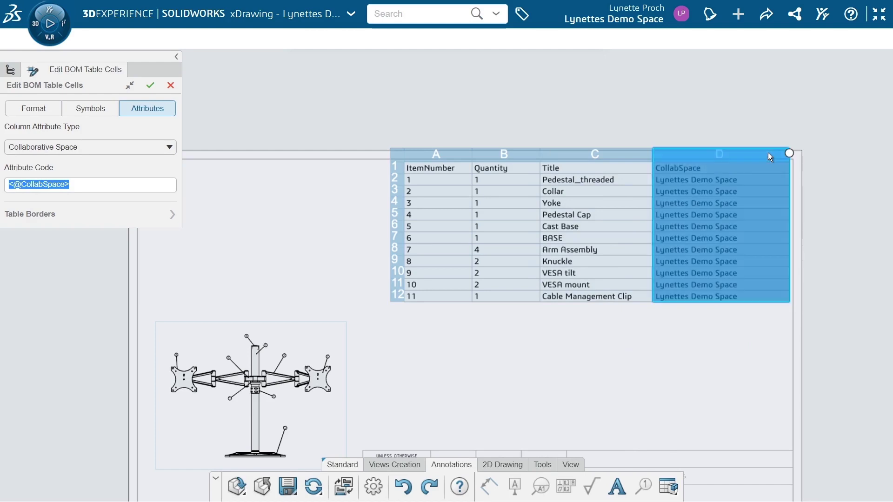
pyautogui.click(150, 86)
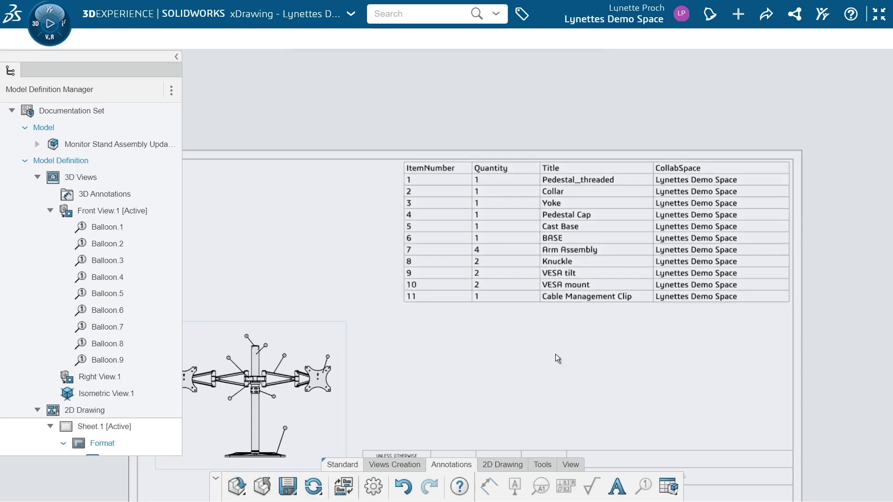
# Drag Front View.1 up beside the BOM, clear of the title block, and fit the sheet in view.
pyautogui.scroll(-2, 568, 330)
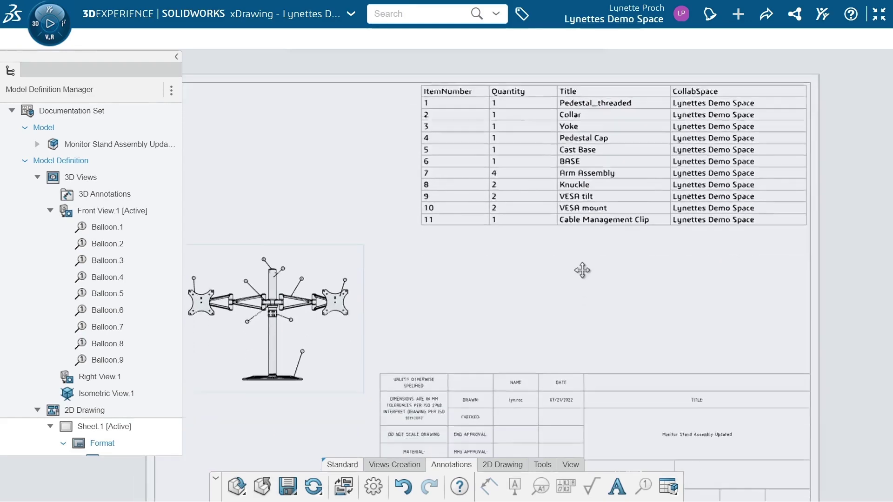
pyautogui.scroll(2, 568, 270)
pyautogui.moveTo(384, 251); pyautogui.dragTo(389, 200)
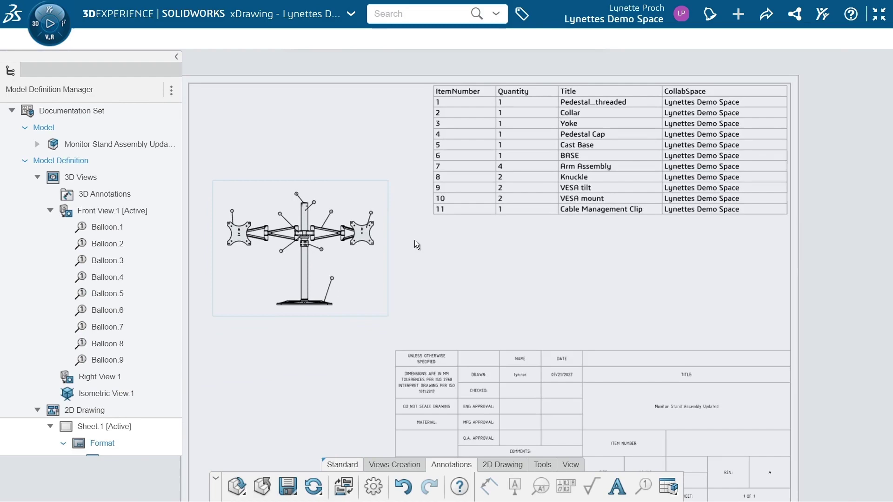
pyautogui.moveTo(490, 285); pyautogui.dragTo(470, 236, button='middle')
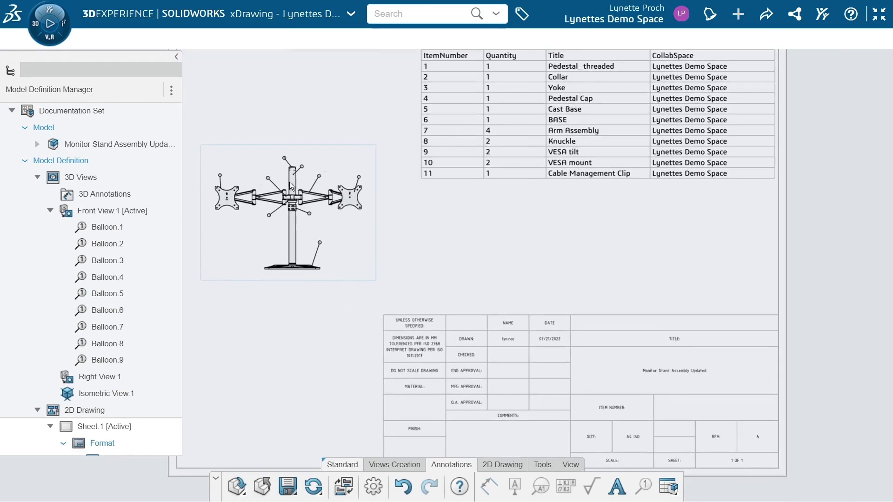
pyautogui.scroll(-3, 521, 253)
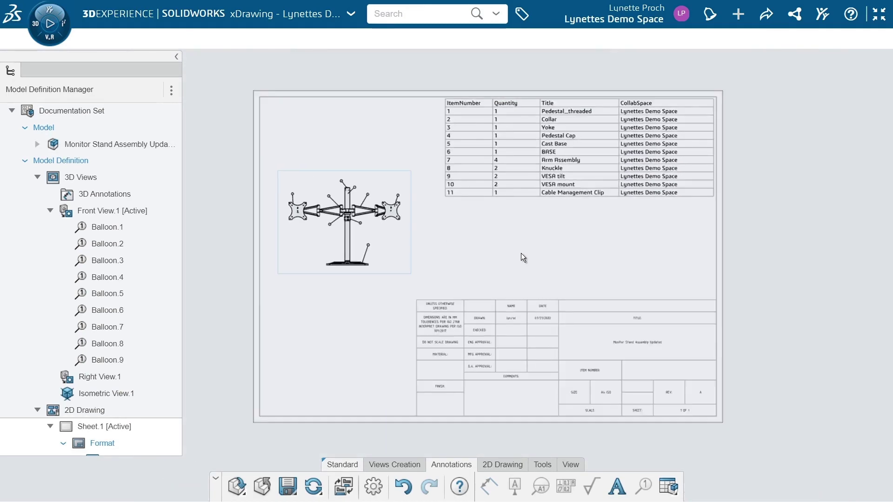